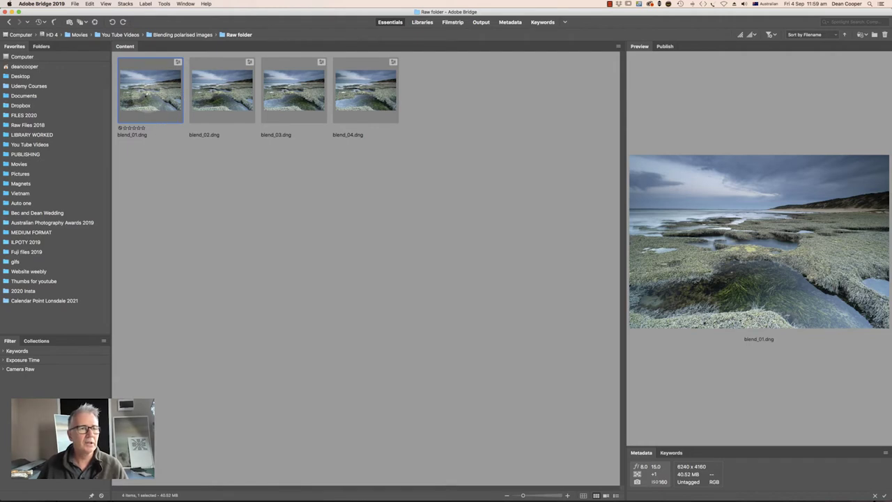
- In Camera Raw, raise blend_01's Shadows to +47, set Highlights to -8, and boost Texture and Clarity
double_click(149, 99)
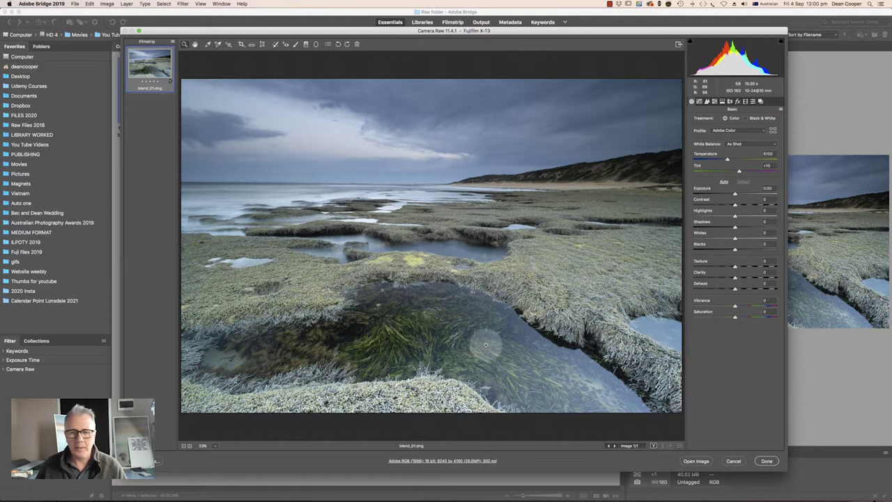
left_click_drag(734, 227, 758, 227)
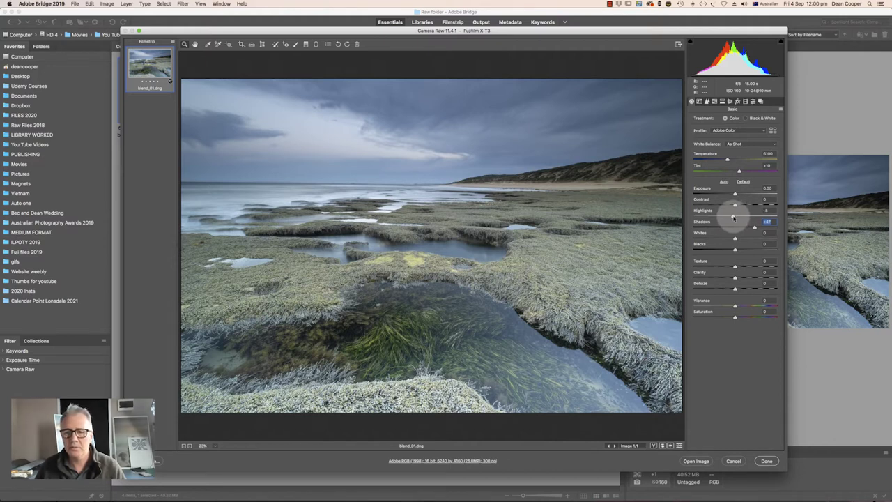
left_click(733, 217)
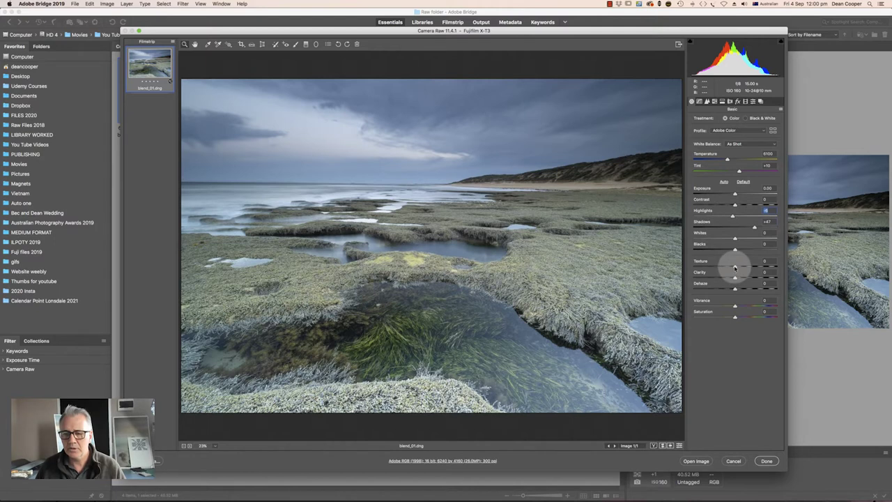
mouse_move(736, 267)
left_mouse_down()
mouse_move(735, 281)
mouse_move(741, 279)
left_mouse_up()
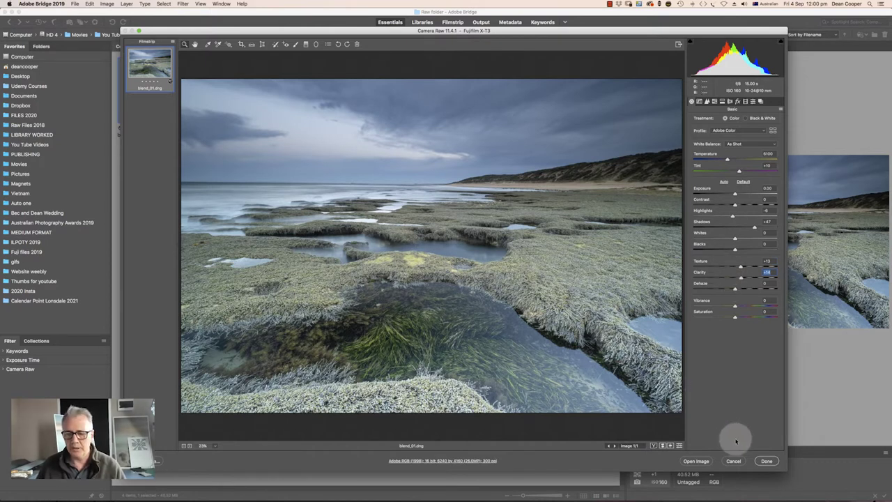
left_click(767, 461)
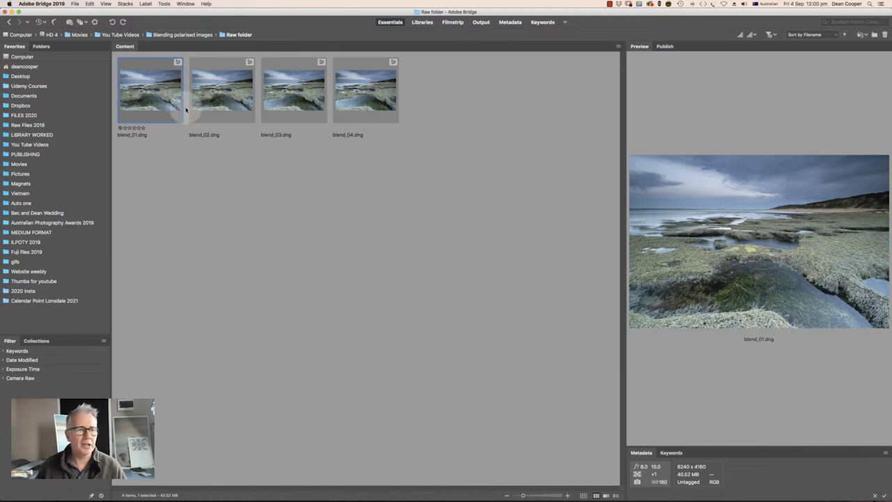
- Apply Develop Settings > Previous Conversion to blend_02 through blend_04, then deselect them
left_click(221, 97)
left_click(364, 98, "shift")
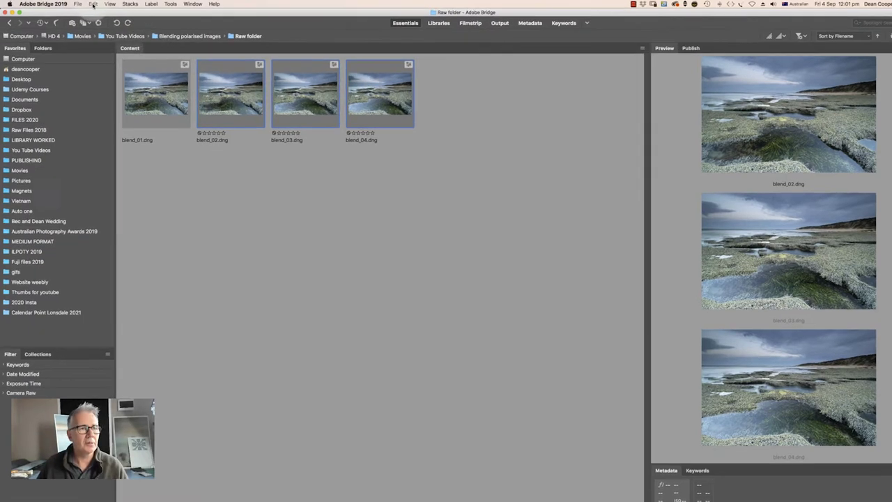
left_click(93, 5)
mouse_move(111, 91)
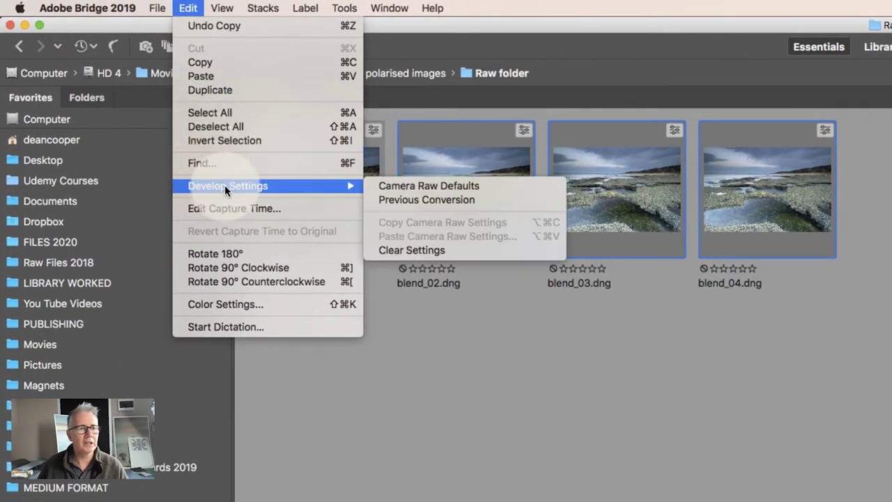
left_click(437, 199)
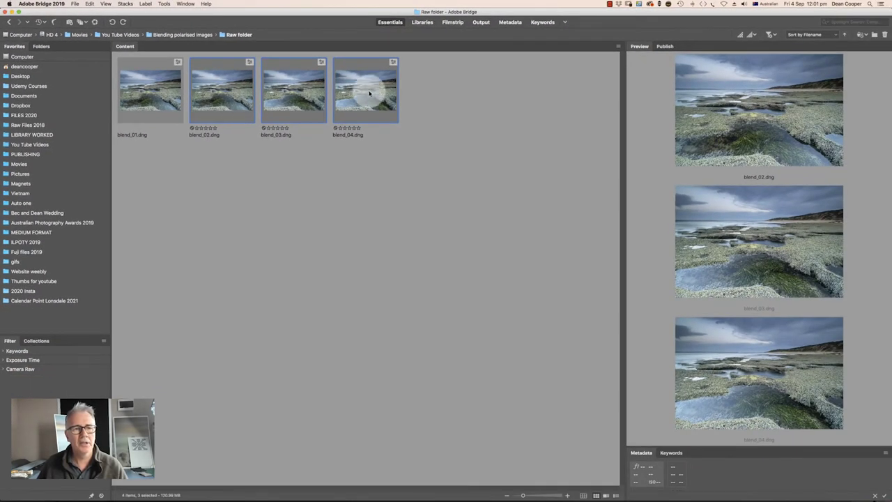
left_click(227, 194)
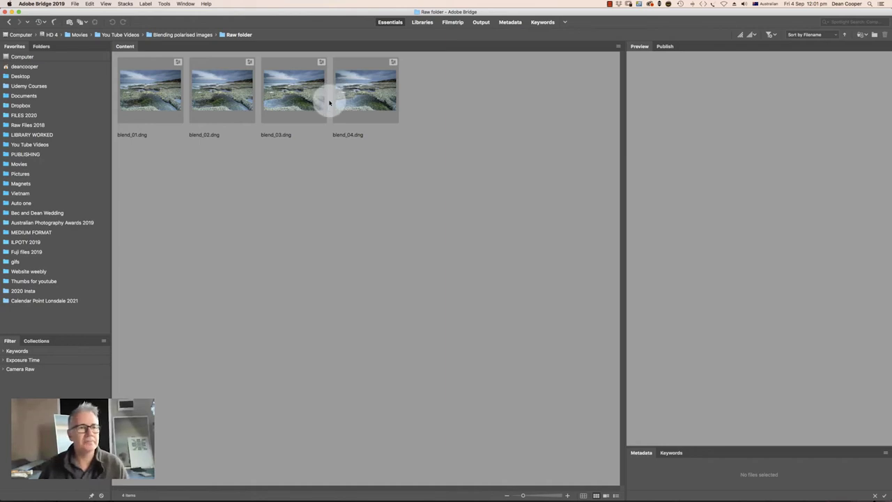
- Load blend_01 through blend_04 into one Photoshop document as layers via Tools > Photoshop
left_click(174, 95)
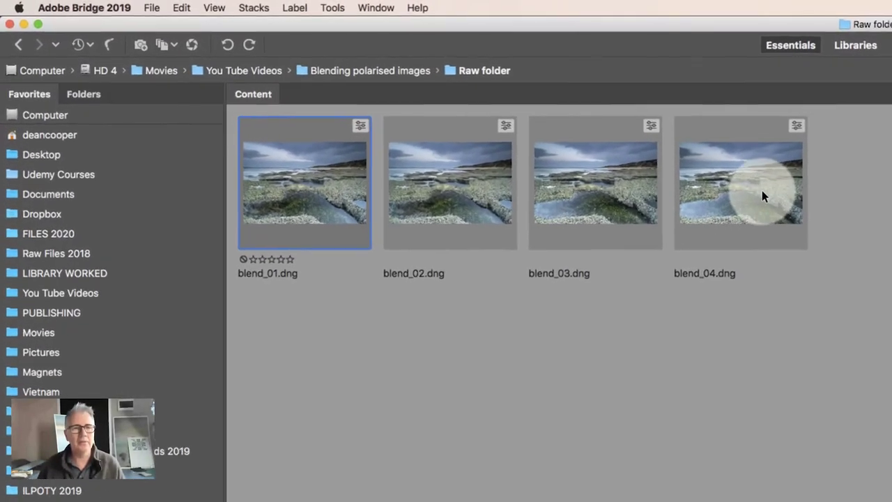
left_click(367, 92, "shift")
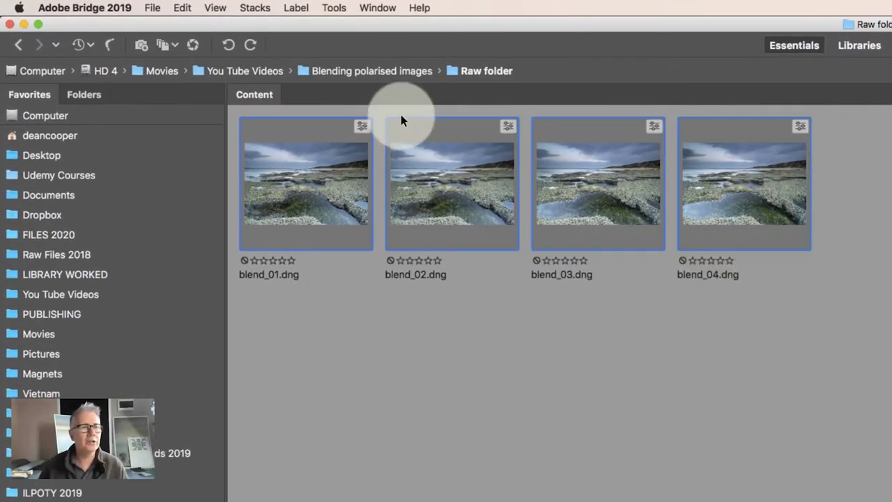
left_click(332, 9)
left_click(333, 9)
left_click(332, 8)
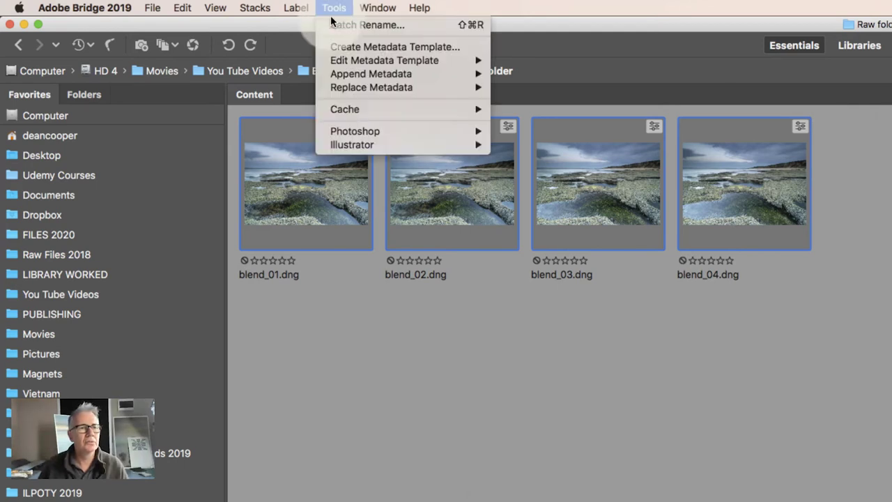
mouse_move(346, 133)
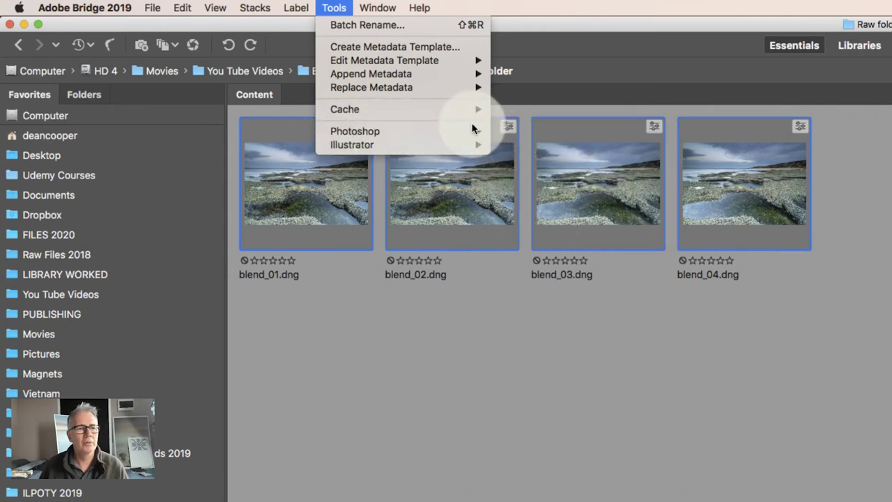
mouse_move(474, 131)
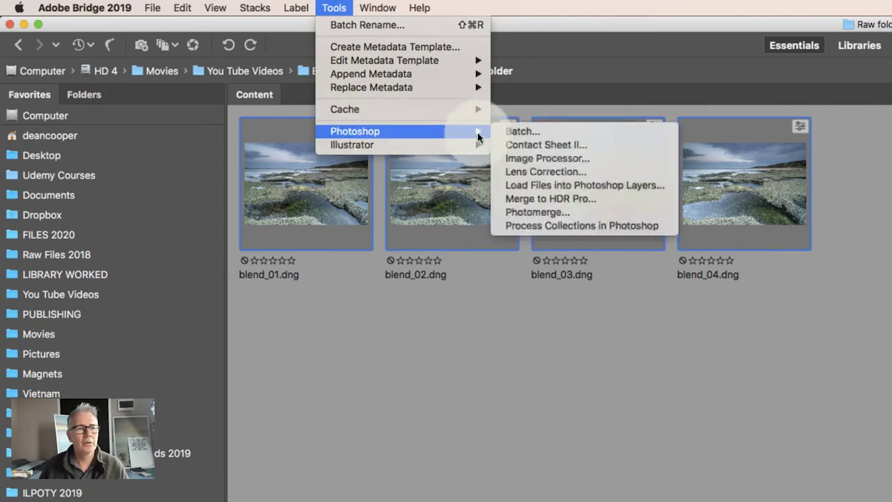
left_click(590, 184)
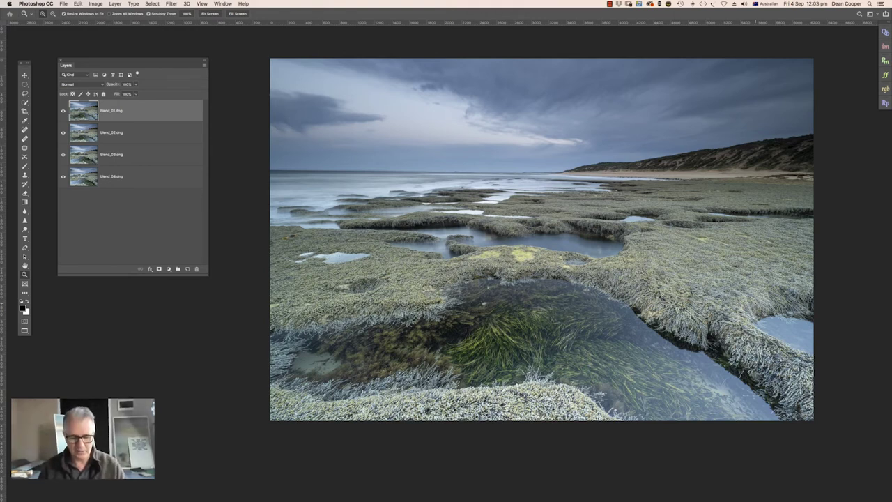
- With the standard Lasso Tool active, select the entire image and enter Select and Mask
key("l")
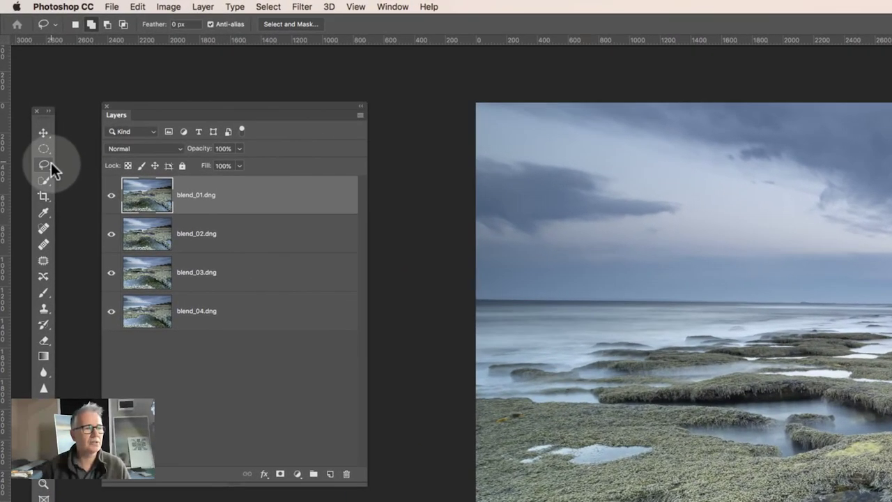
left_click(40, 139)
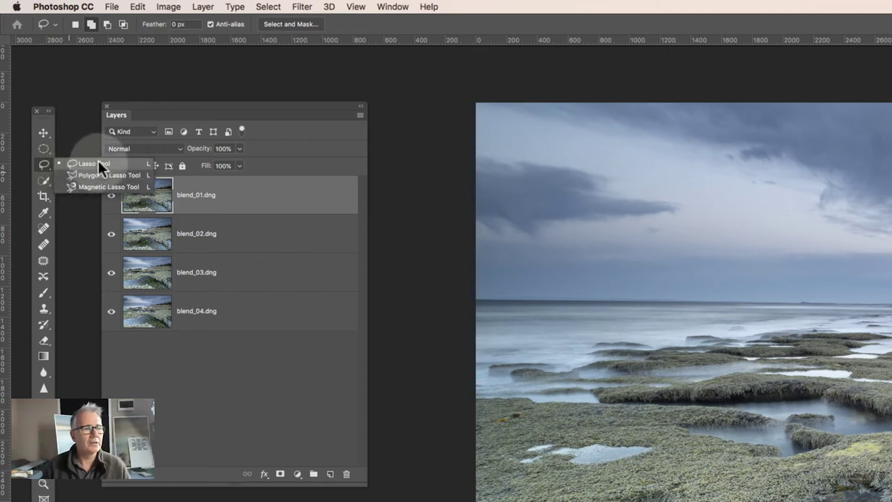
left_click(99, 165)
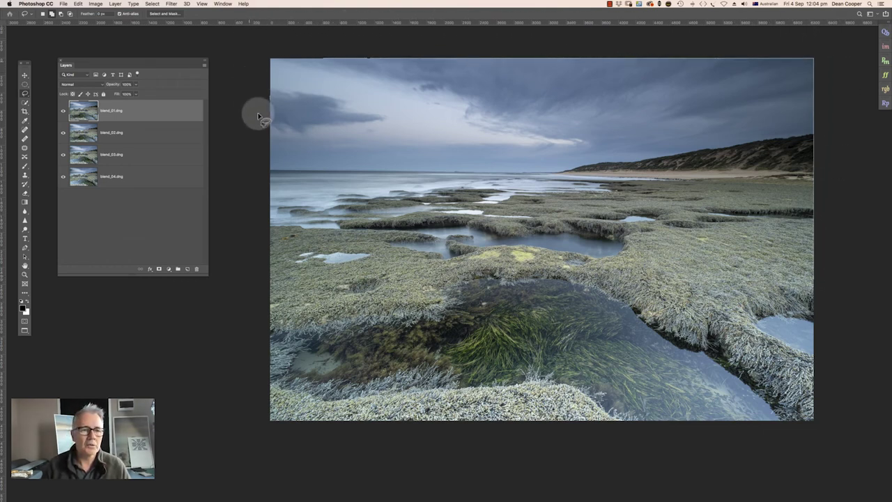
key("super+a")
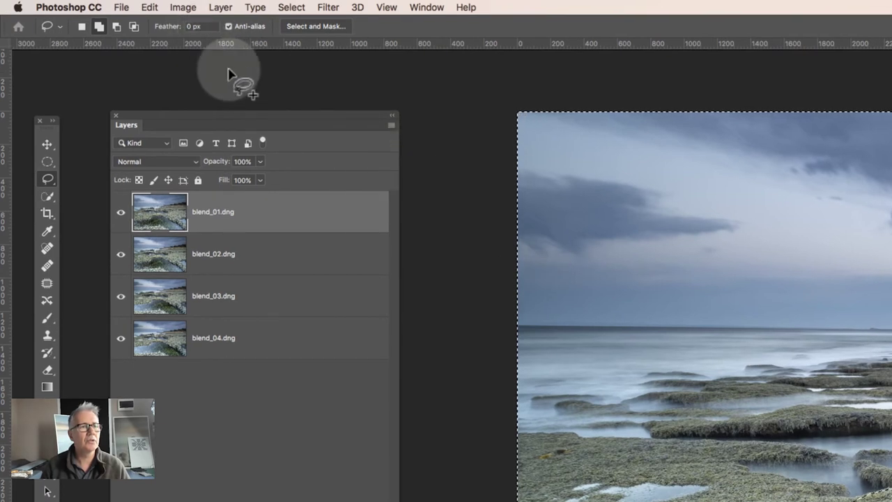
left_click(327, 29)
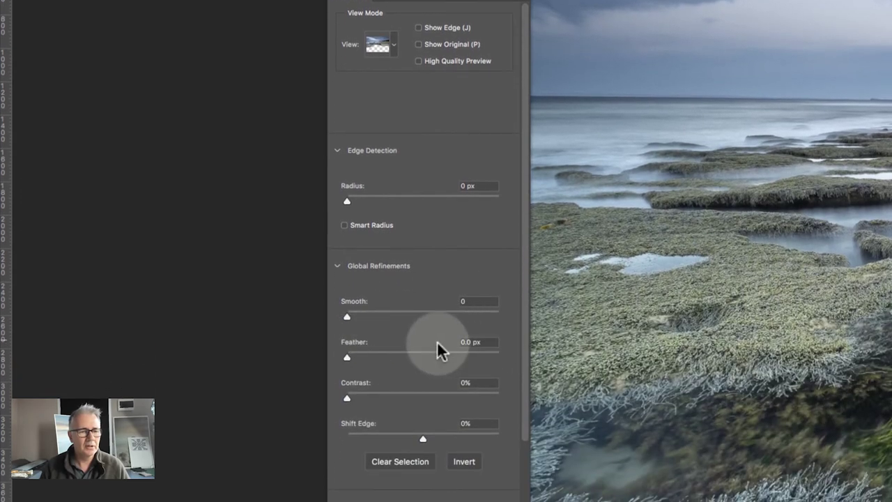
- Give the refined selection a 30 px Feather and apply it with OK
left_click(478, 344)
type("3")
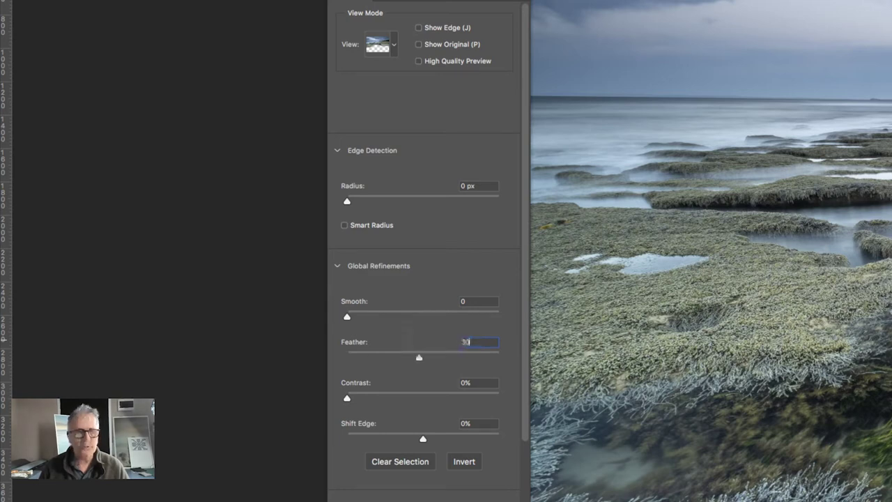
type("0")
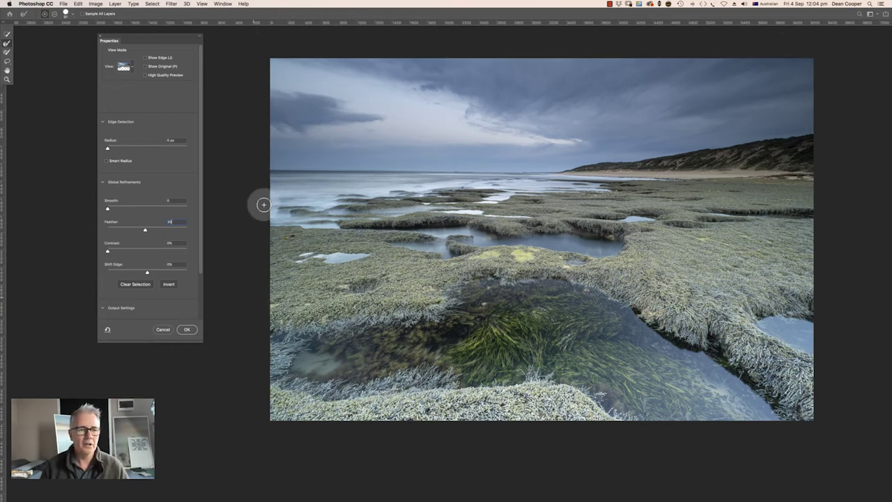
left_click(189, 330)
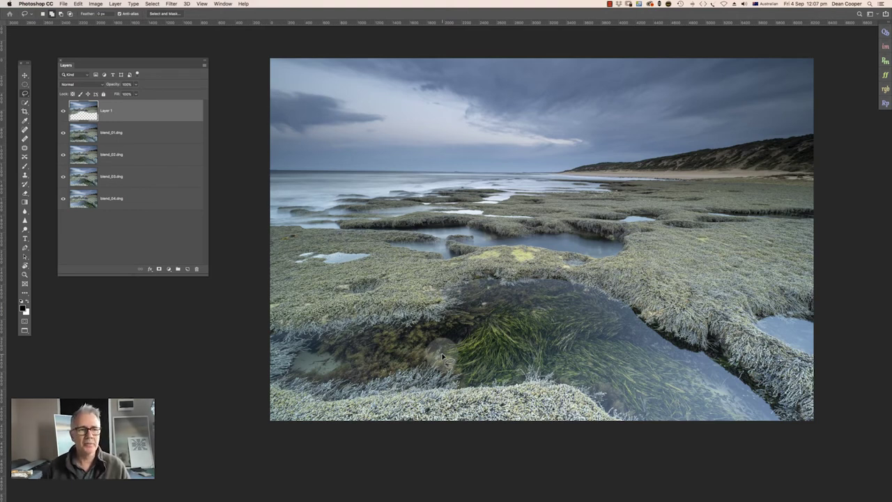
- Hide blend_01 through blend_04 to inspect Layer 1 alone, then make them visible again
left_click(63, 133)
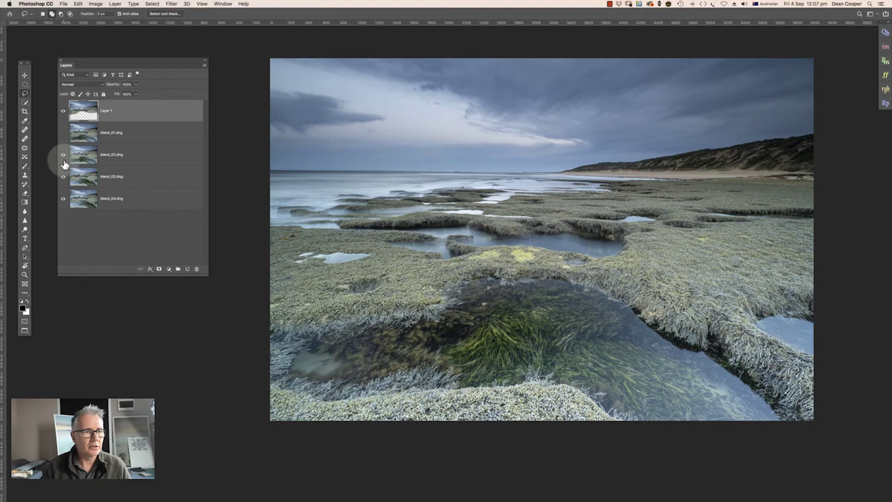
left_click(63, 155)
left_click(62, 179)
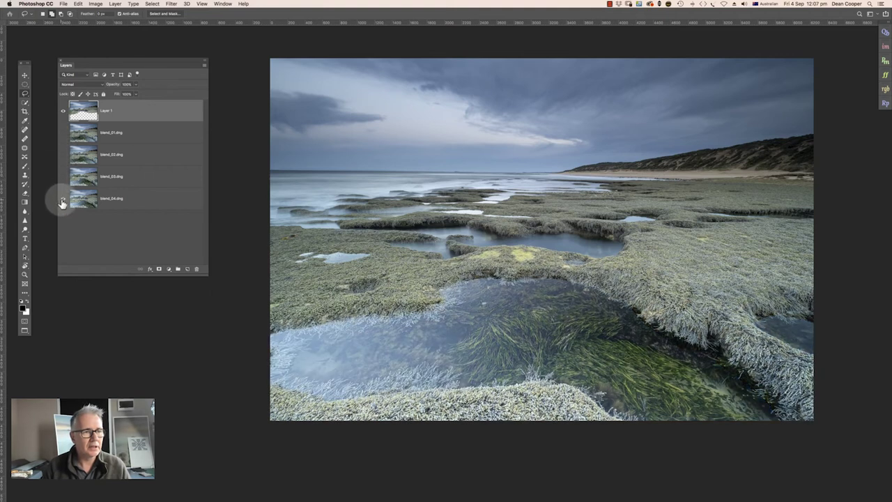
left_click(63, 200)
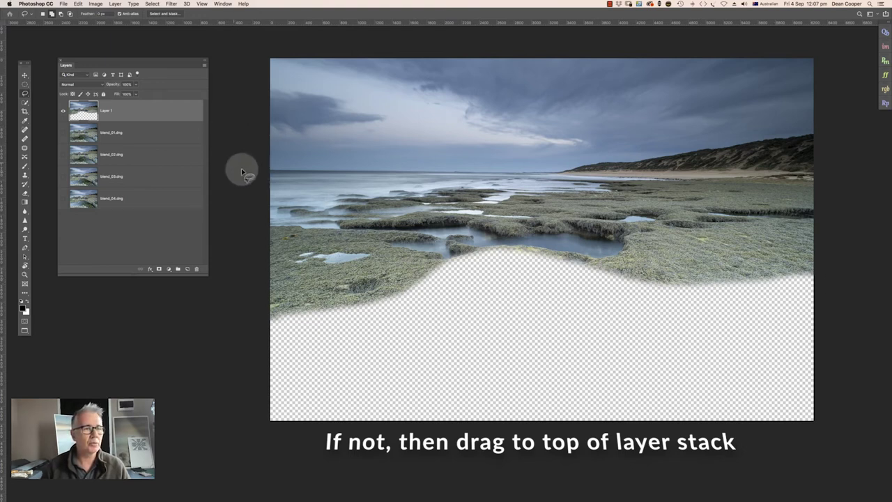
left_click_drag(64, 133, 64, 181)
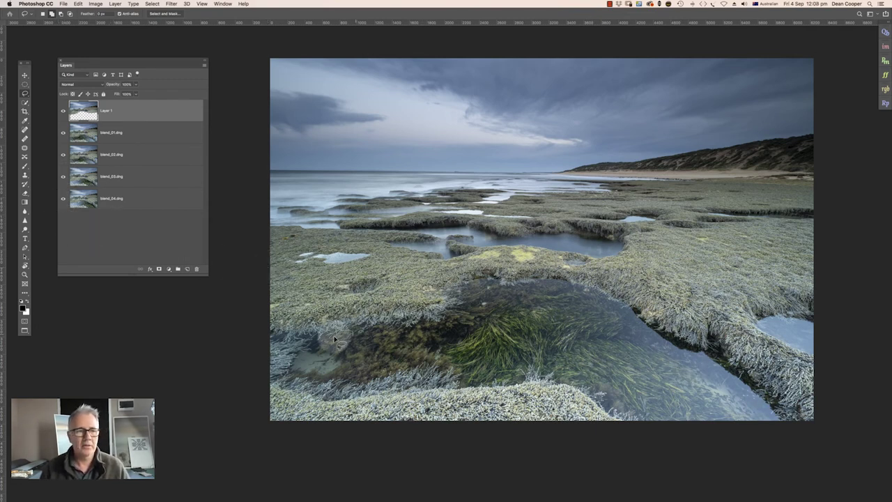
- Select layers blend_01 through blend_04 and run Auto-Align Layers with Auto projection
left_click(138, 138)
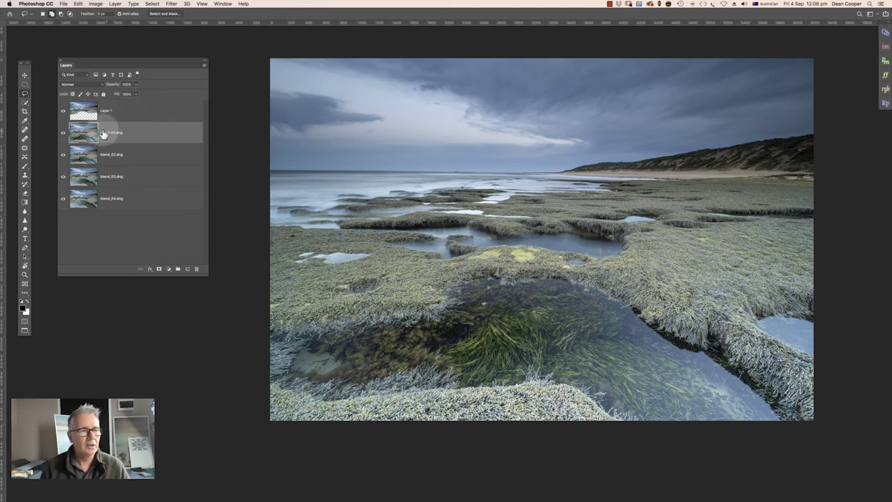
left_click(152, 204, "shift")
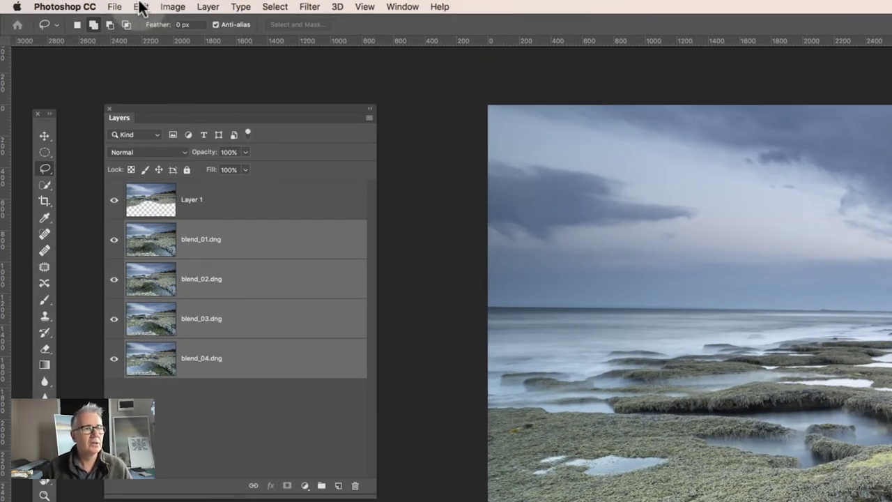
left_click(141, 7)
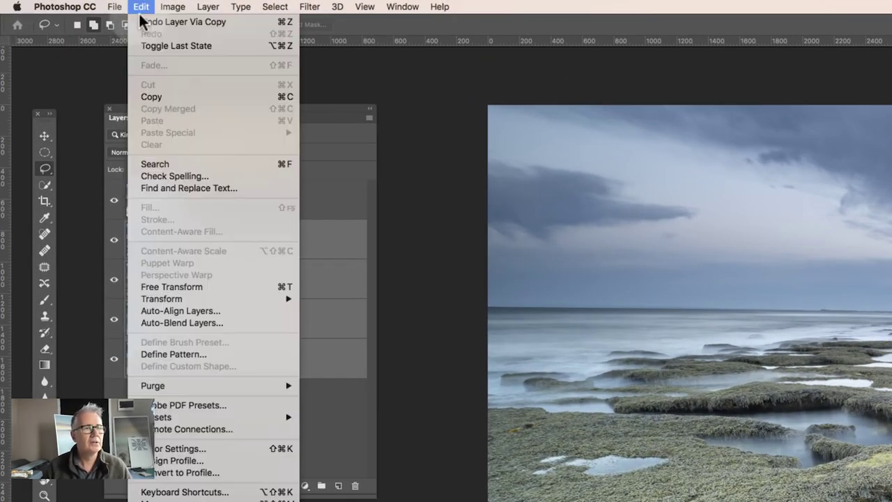
left_click(189, 310)
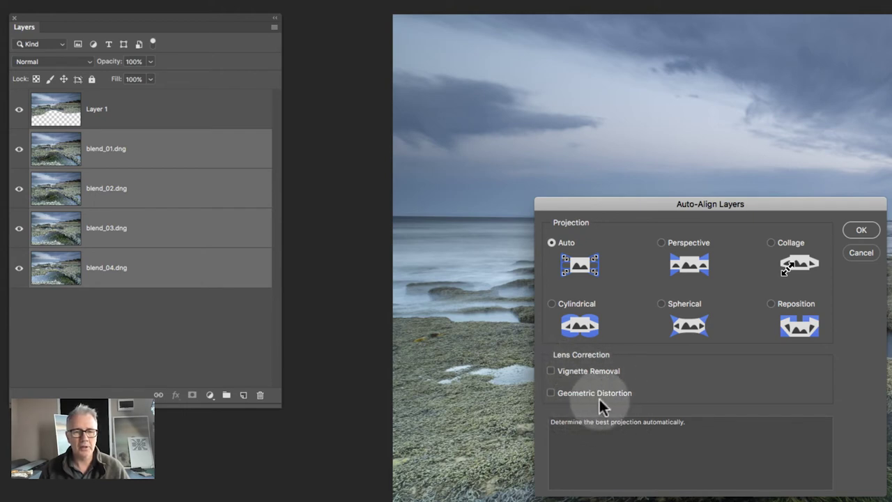
left_click(862, 232)
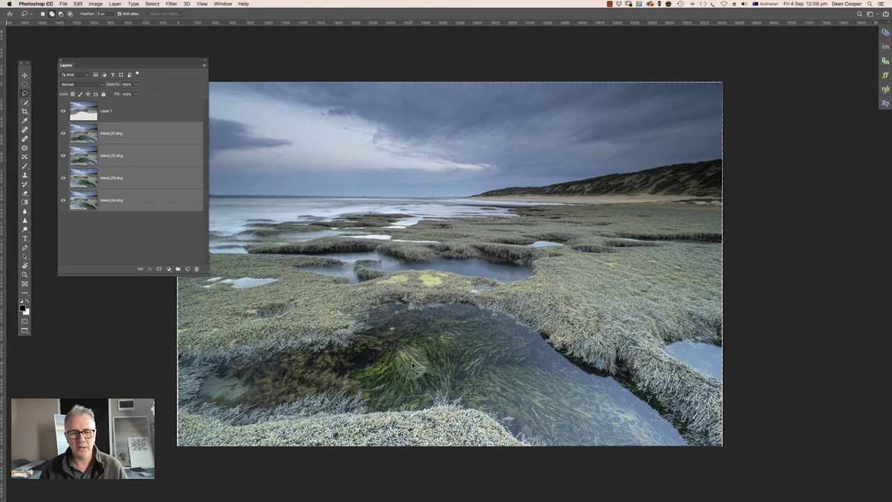
left_click_drag(146, 61, 126, 53)
left_click_drag(433, 206, 484, 193)
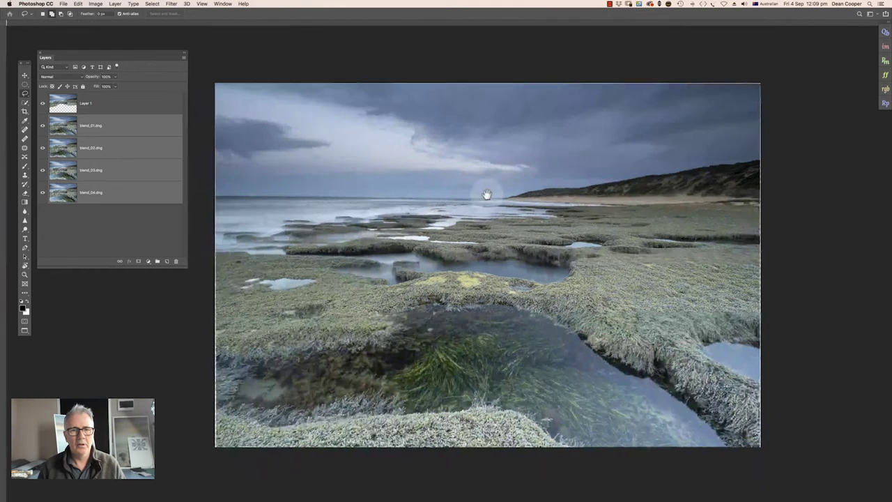
key("super+r")
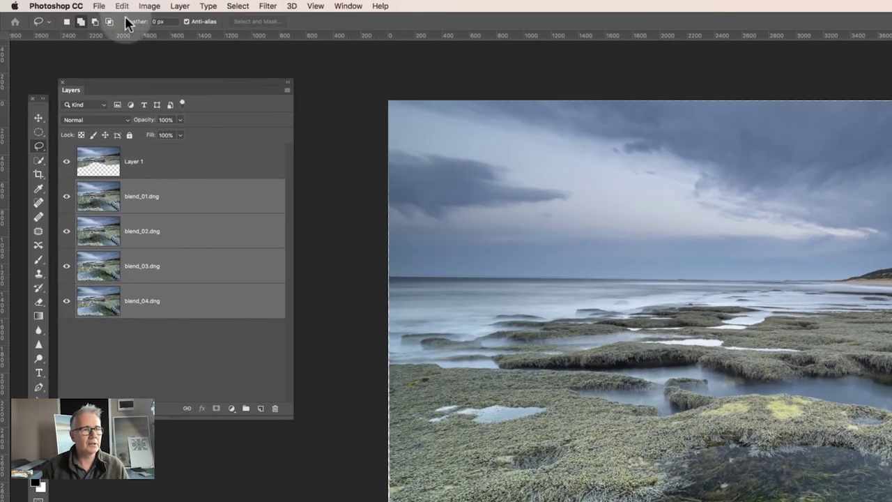
- Run Auto-Blend Layers using Stack Images with Seamless Tones and Content Aware Fill
left_click(122, 5)
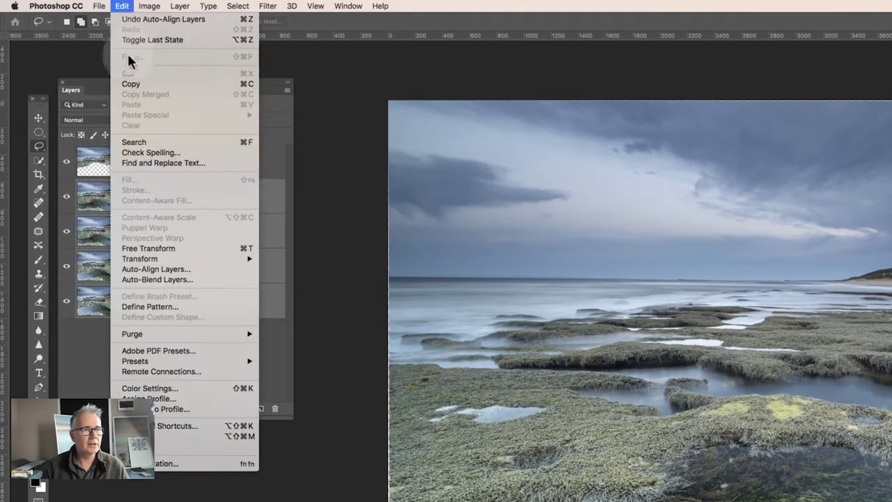
left_click(160, 278)
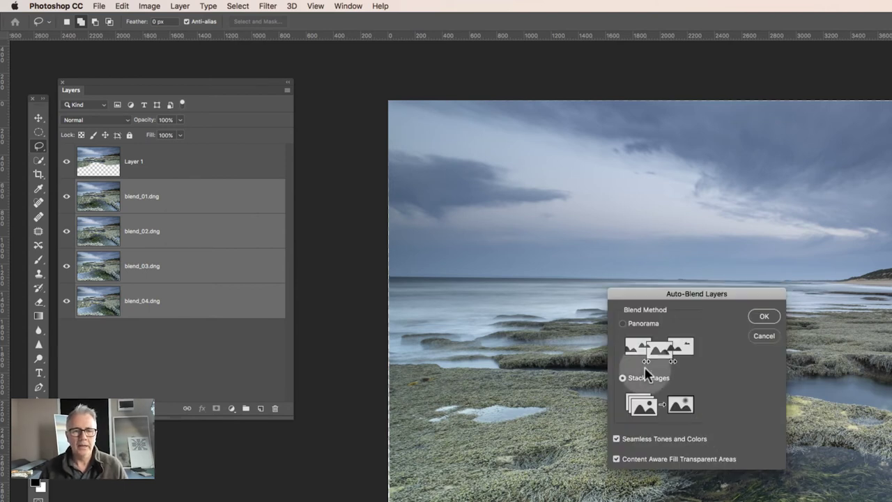
left_click(750, 318)
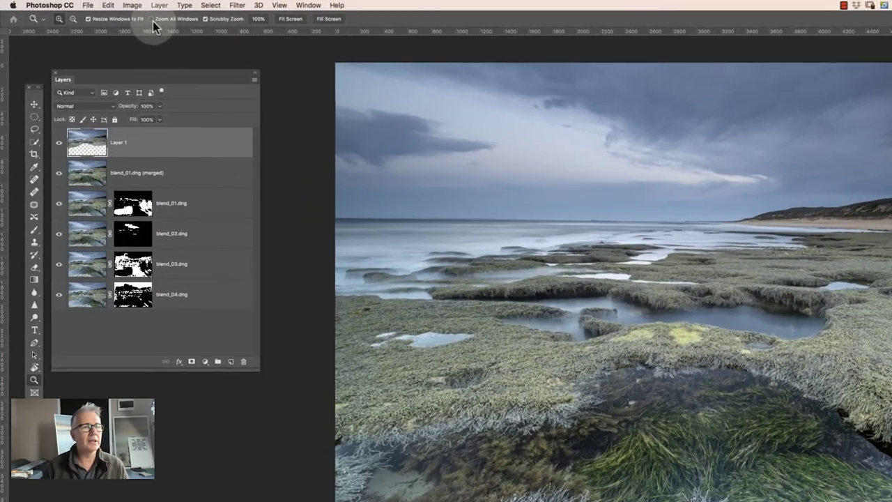
- Apply Layer > Flatten Image to merge all layers into one Background layer
left_click(160, 6)
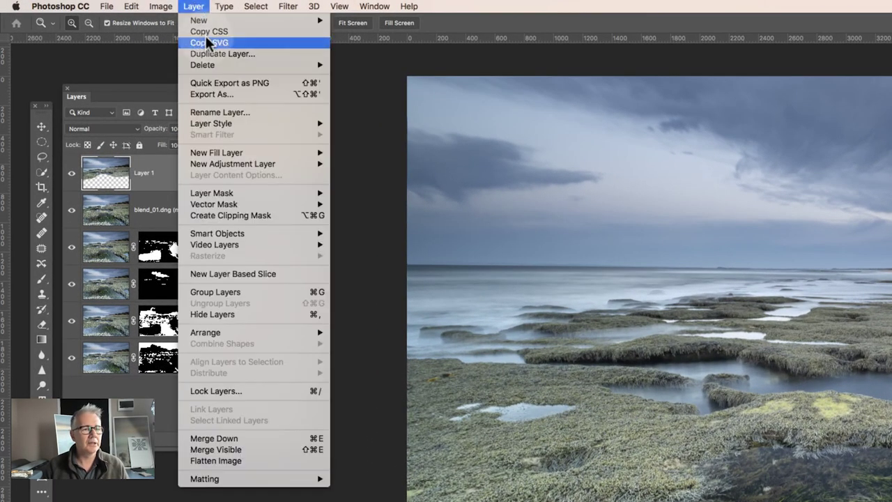
left_click(233, 462)
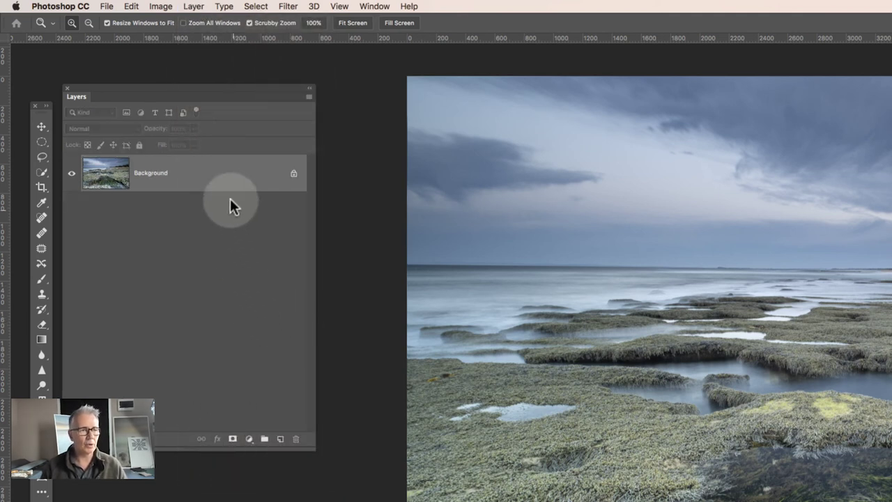